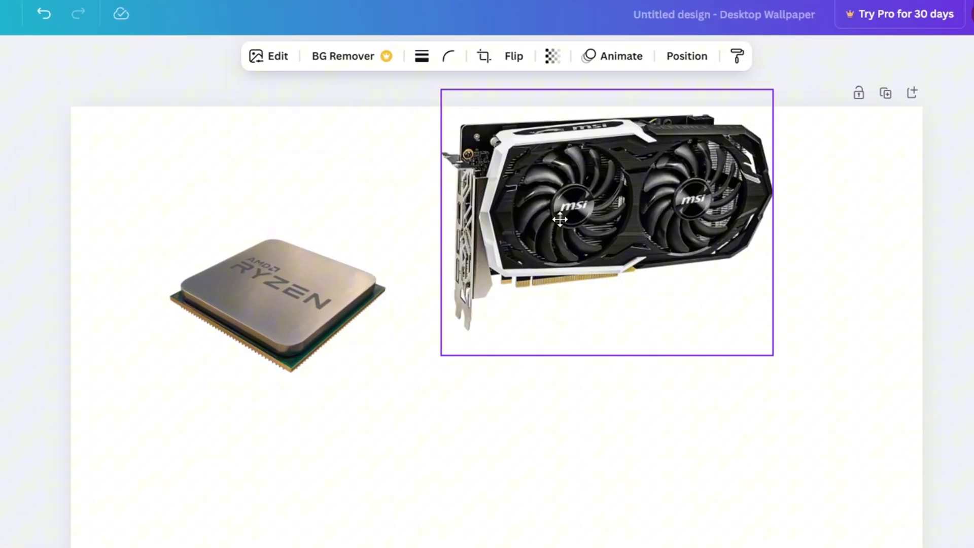
- Rearrange the Ryzen CPU and MSI GPU images on the wallpaper and nudge the PC case image
left_click_drag(301, 251, 345, 255)
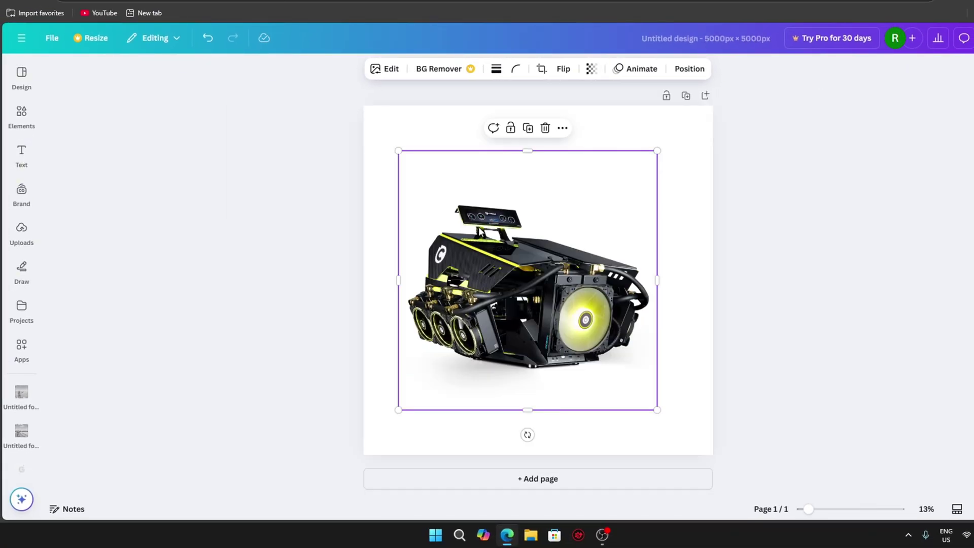
left_click_drag(479, 233, 495, 228)
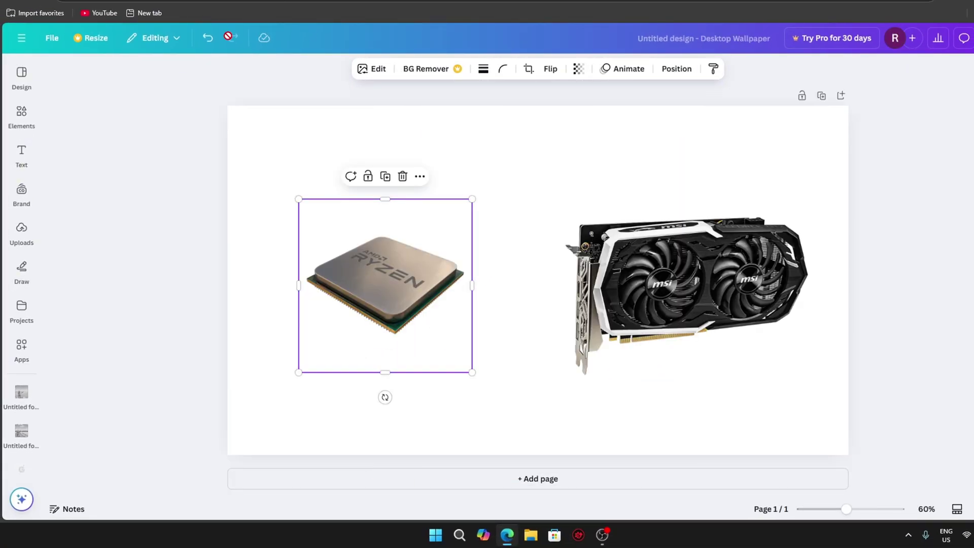
left_click_drag(385, 286, 380, 281)
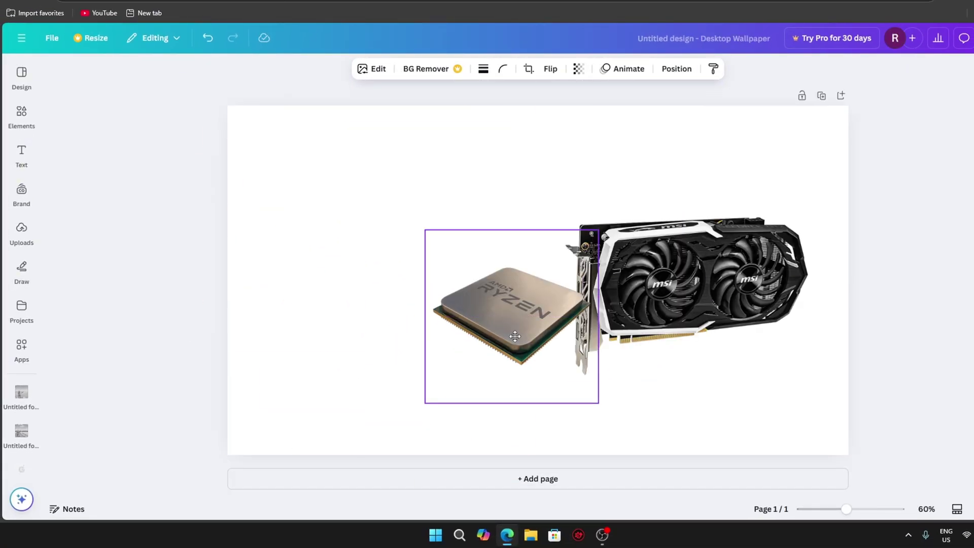
left_click_drag(698, 303, 682, 298)
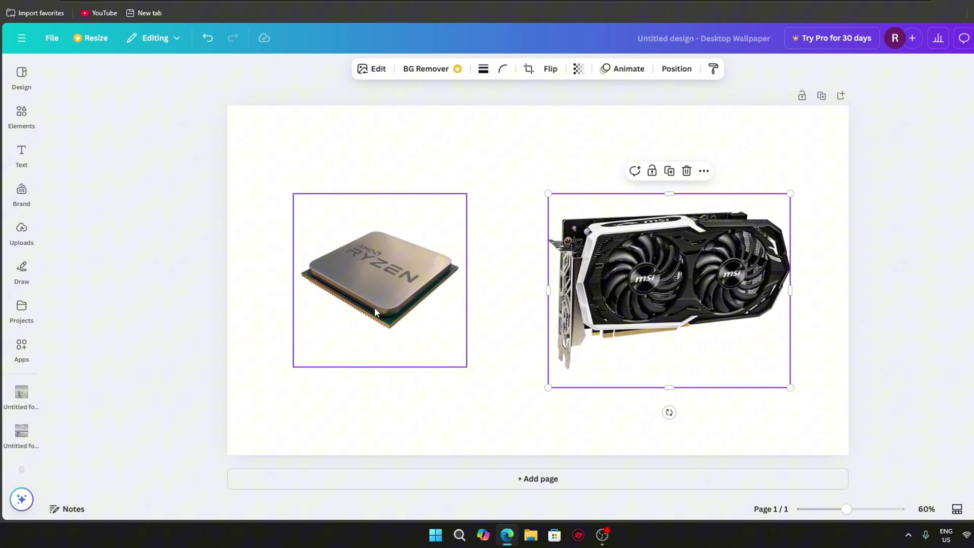
left_click_drag(423, 231, 414, 262)
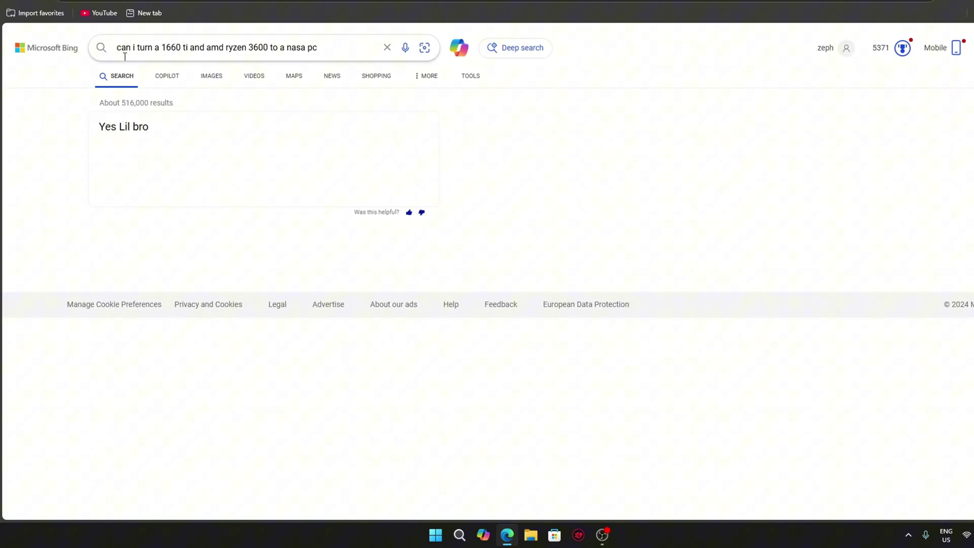
- Highlight the search query and the 'Yes Lil bro' answer, then start a fresh tab
left_click_drag(138, 48, 357, 48)
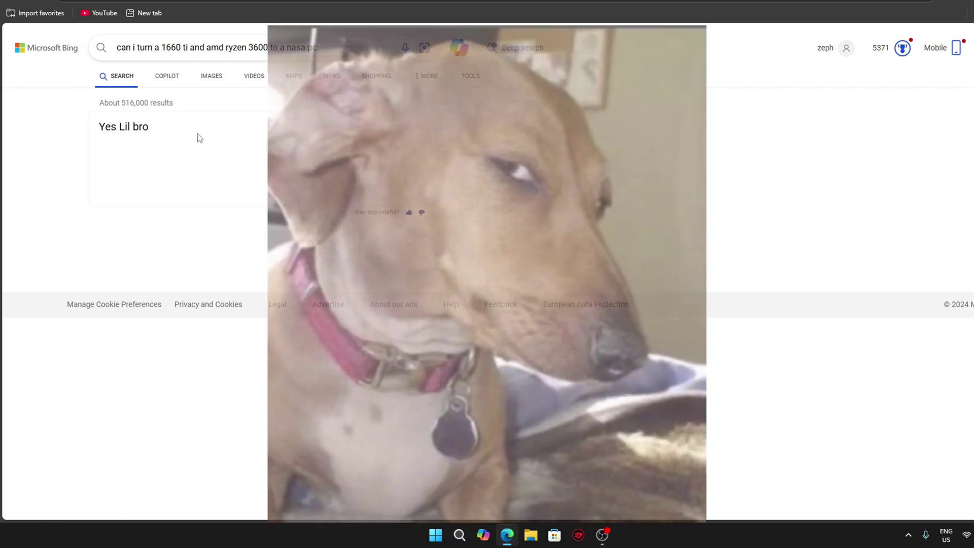
left_click_drag(149, 127, 100, 127)
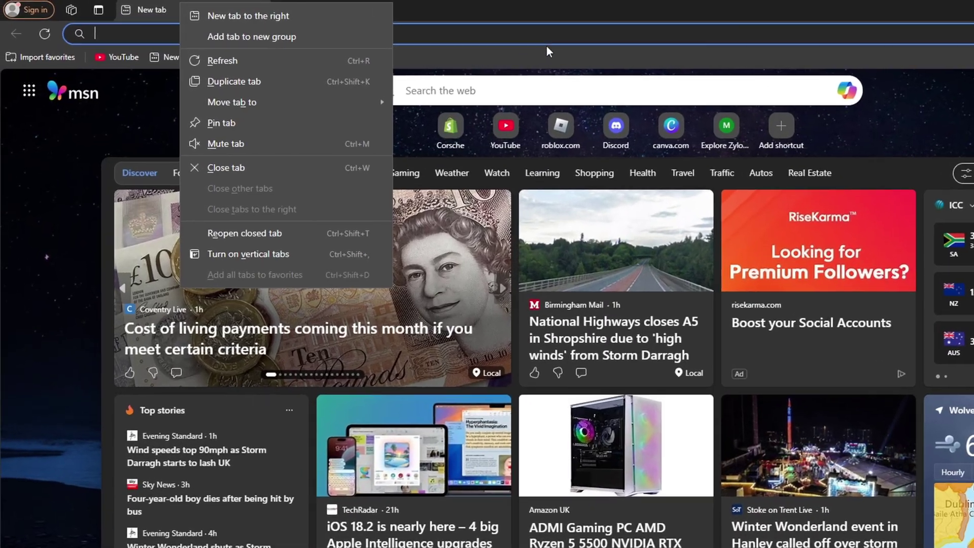
left_click(607, 34)
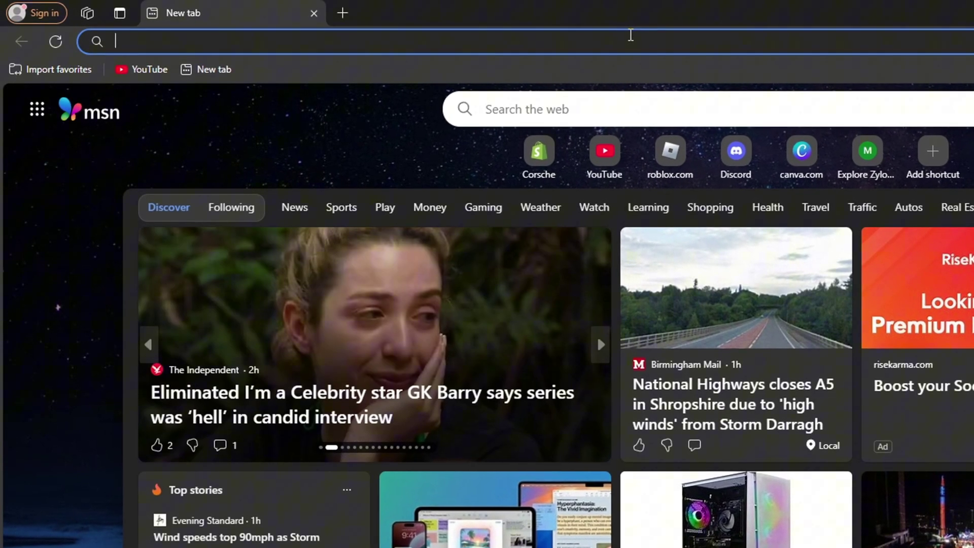
type("di")
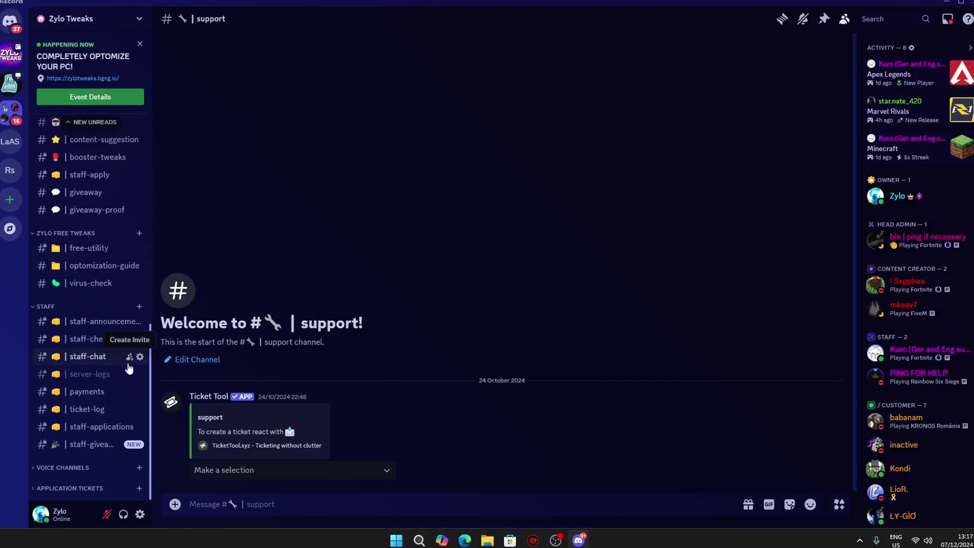
- Follow the V5 post's DOWNLOAD link from the free-utility channel out to the Rekonise site
left_click(99, 254)
scroll(280, 344, "down", 3)
scroll(281, 343, "down", 2)
left_click(271, 407)
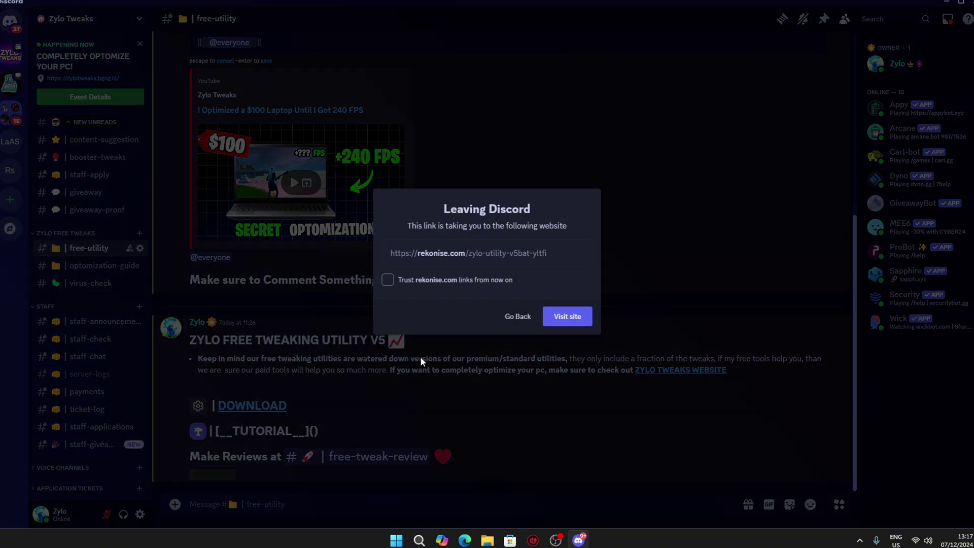
left_click(562, 316)
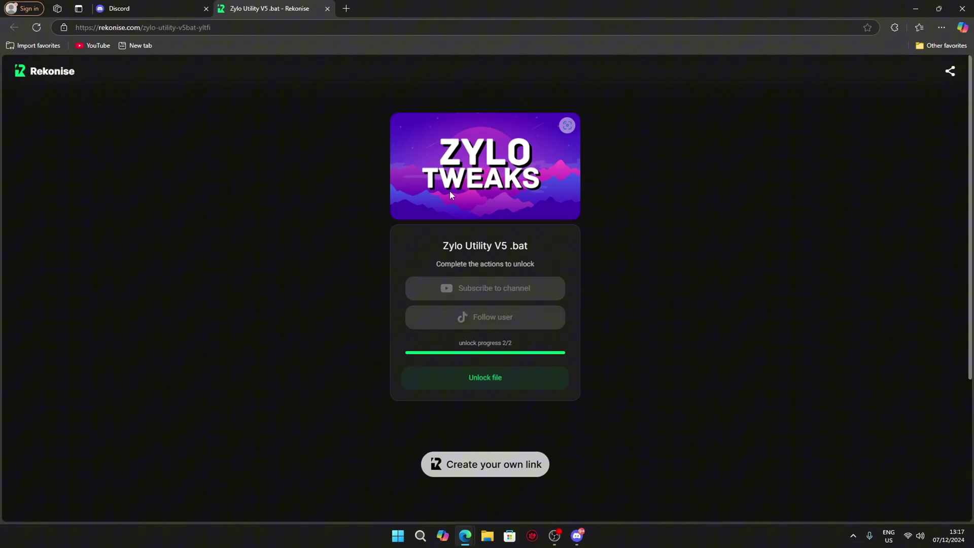
- Unlock the Zylo Utility V5 file on Rekonise and shrink the browser window
left_click(462, 376)
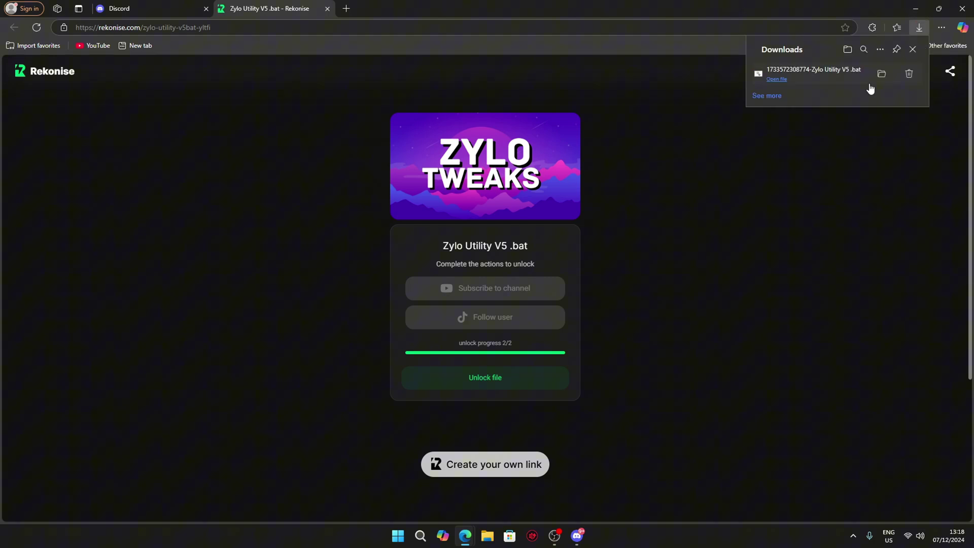
double_click(848, 16)
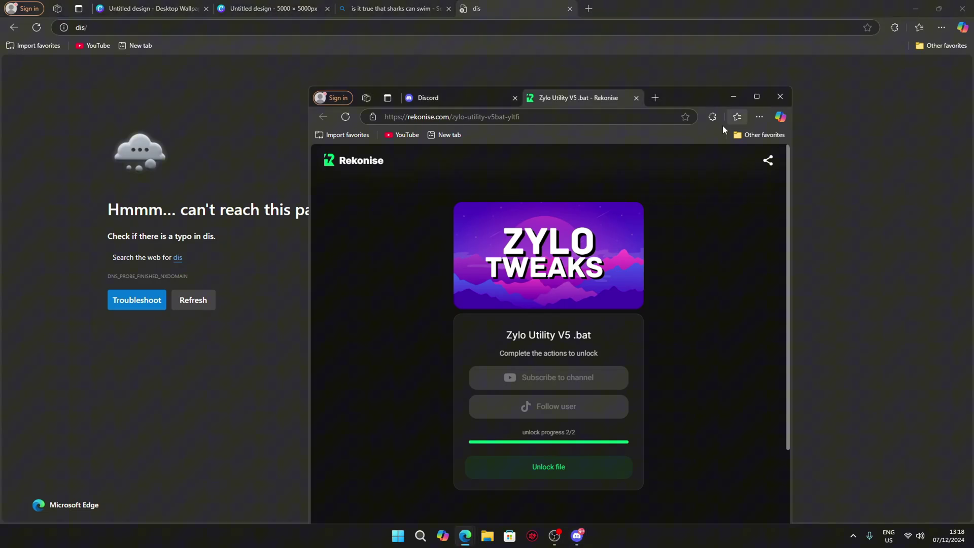
left_click(915, 9)
- Drag the downloaded .bat from Edge's Downloads onto the desktop, then minimize Edge and OBS
left_click(758, 117)
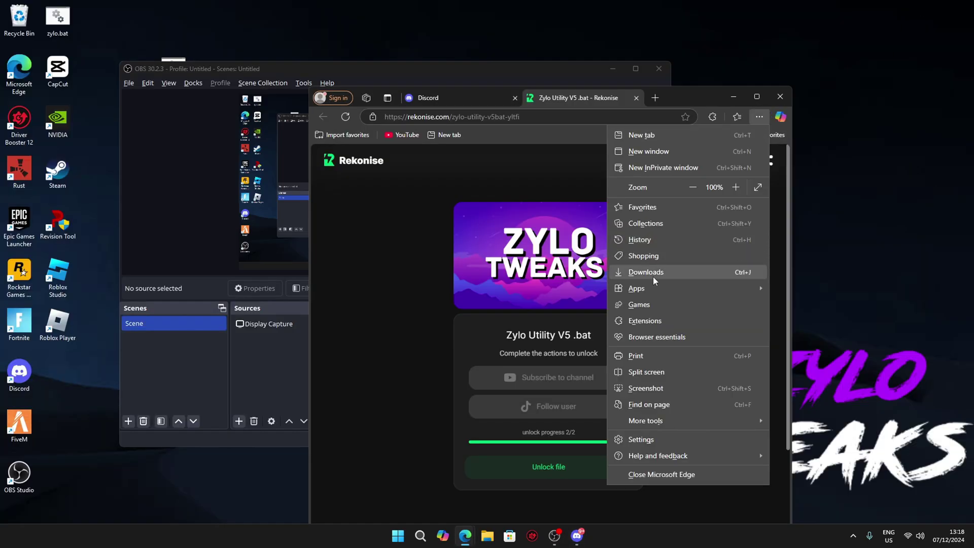
left_click(653, 272)
left_click(707, 117)
left_click(759, 116)
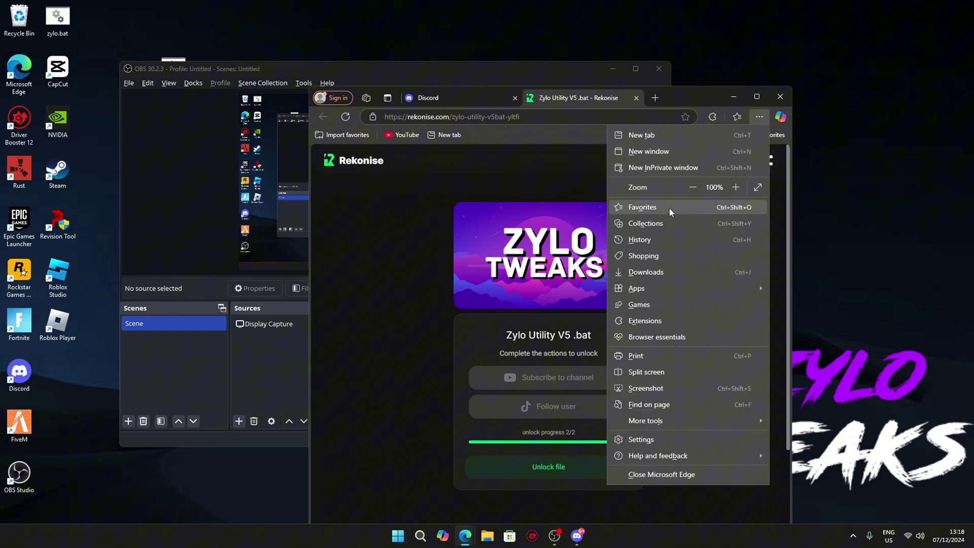
left_click(646, 272)
left_click_drag(639, 161, 860, 267)
left_click(732, 97)
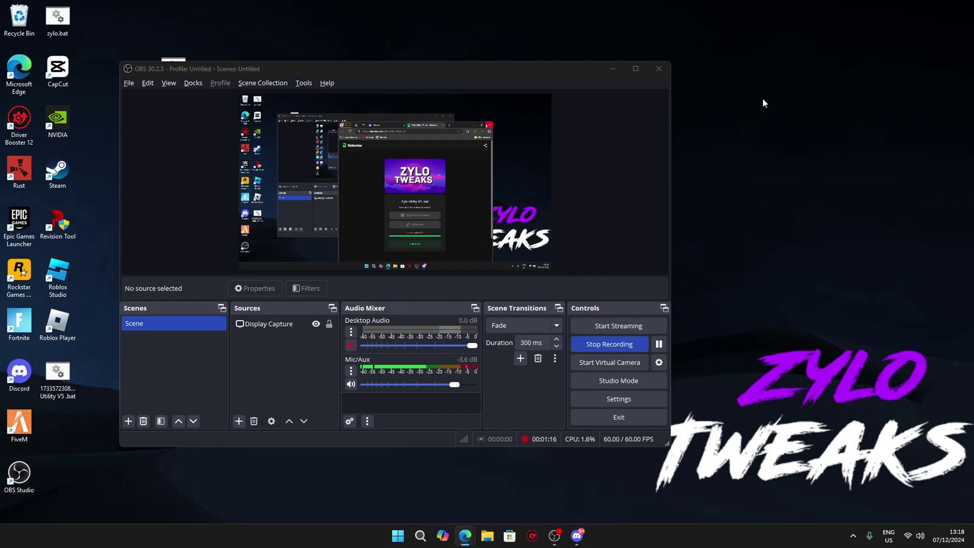
left_click(615, 68)
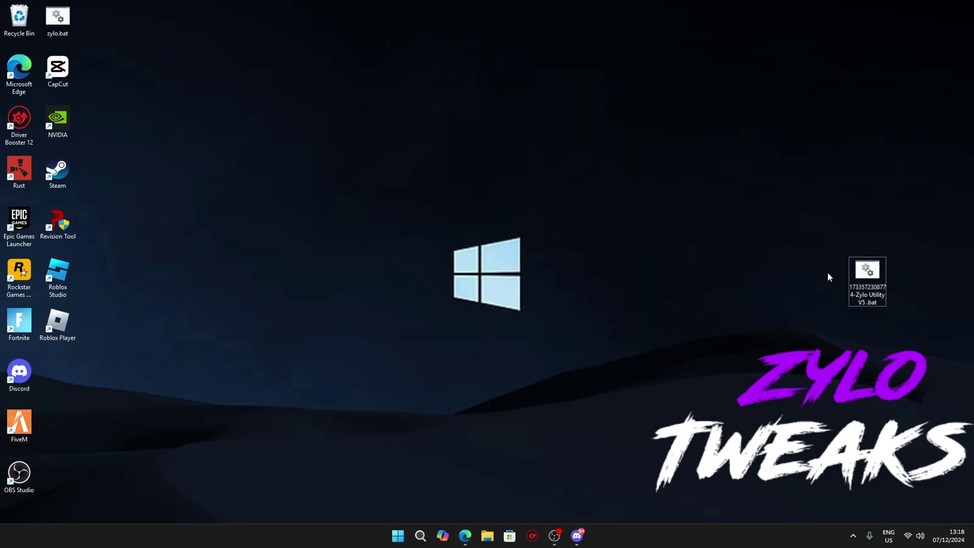
- Run the .bat as administrator and create a system restore point with option 1
left_click_drag(866, 275, 347, 264)
right_click(344, 248)
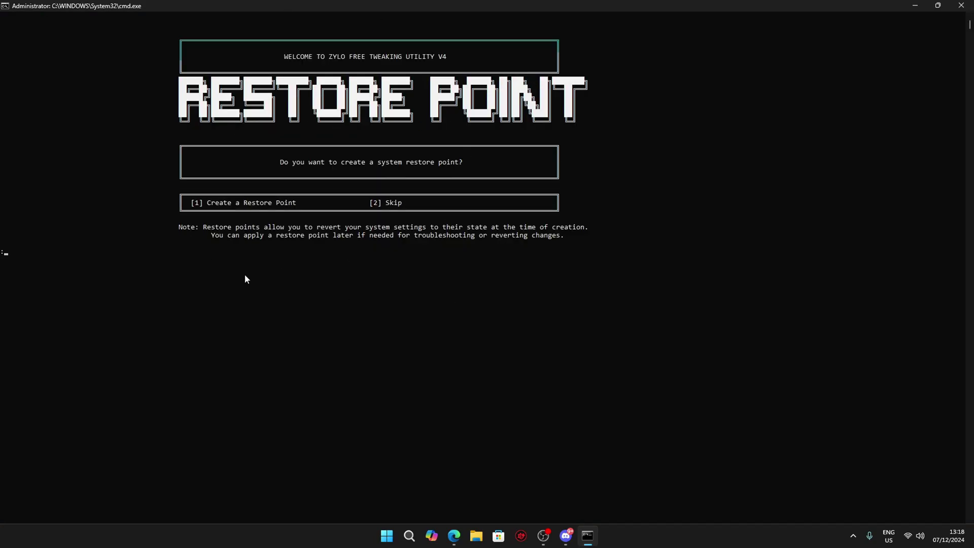
type("1")
key("Return")
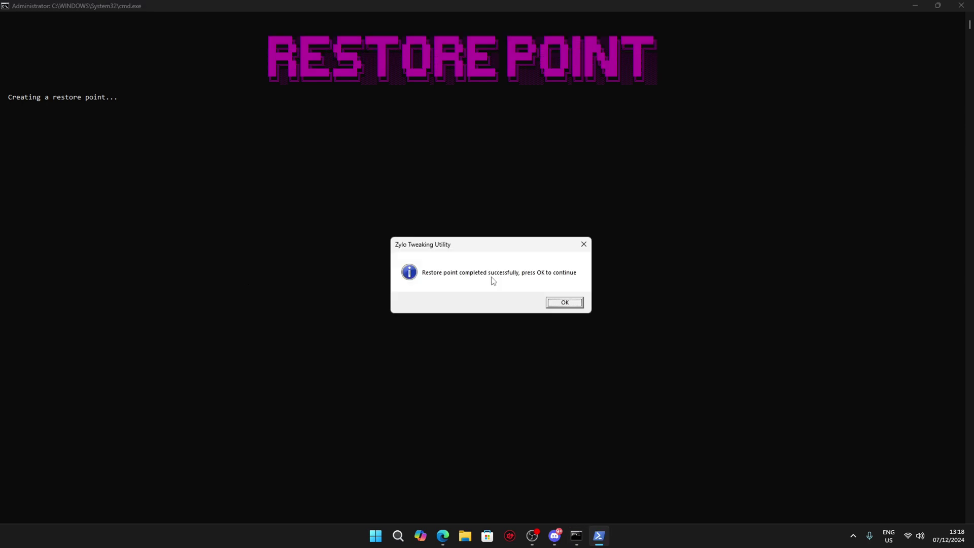
left_click(563, 302)
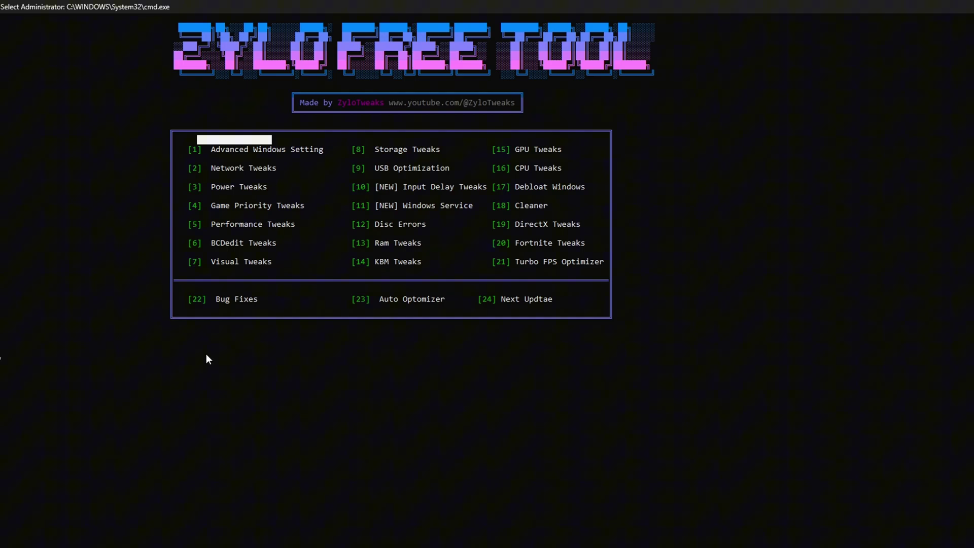
- Choose 1 for Advanced Windows Setting, then 3 to run the Latency Tweaks
left_click(223, 160)
type("1")
key("Return")
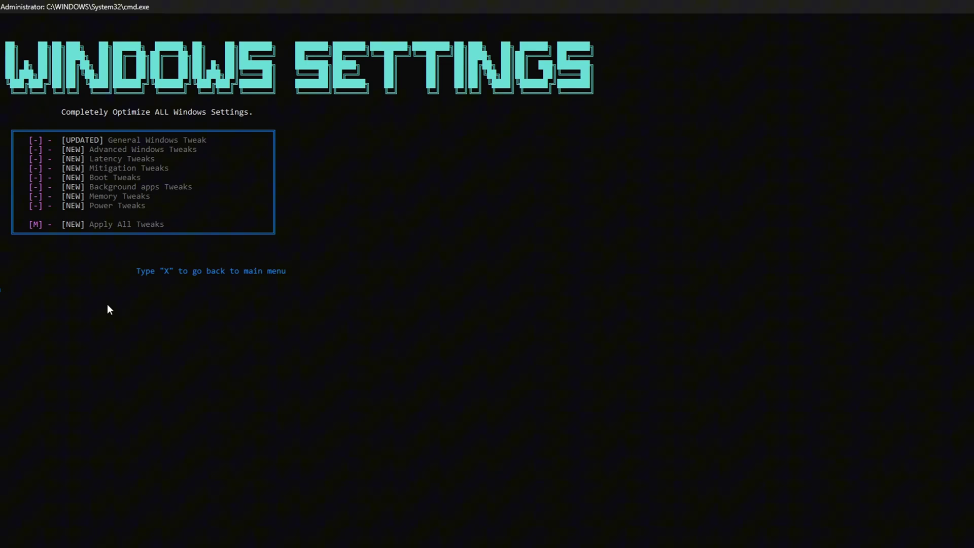
type("3")
key("Return")
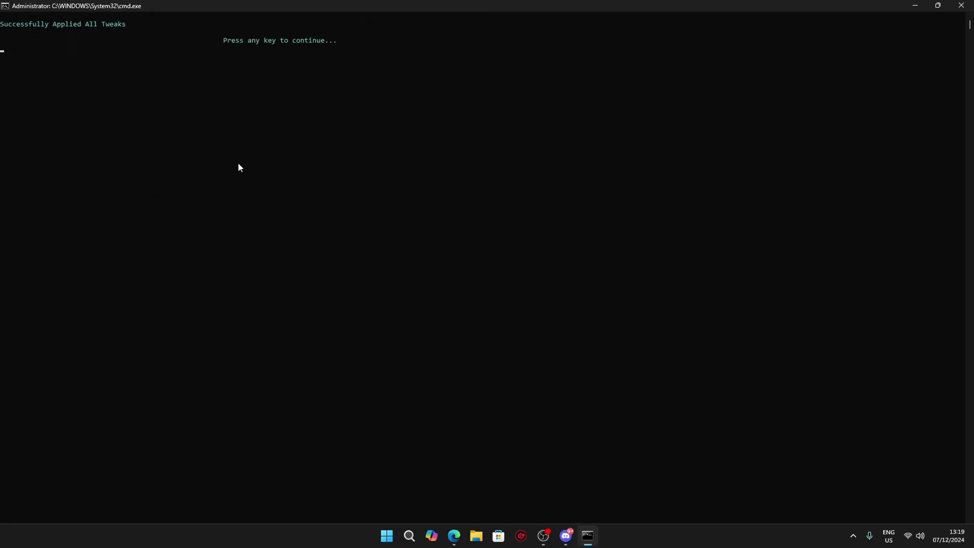
- Go back to the Windows Settings tweaks and run Power Tweaks with option 3
key("Return")
type("x")
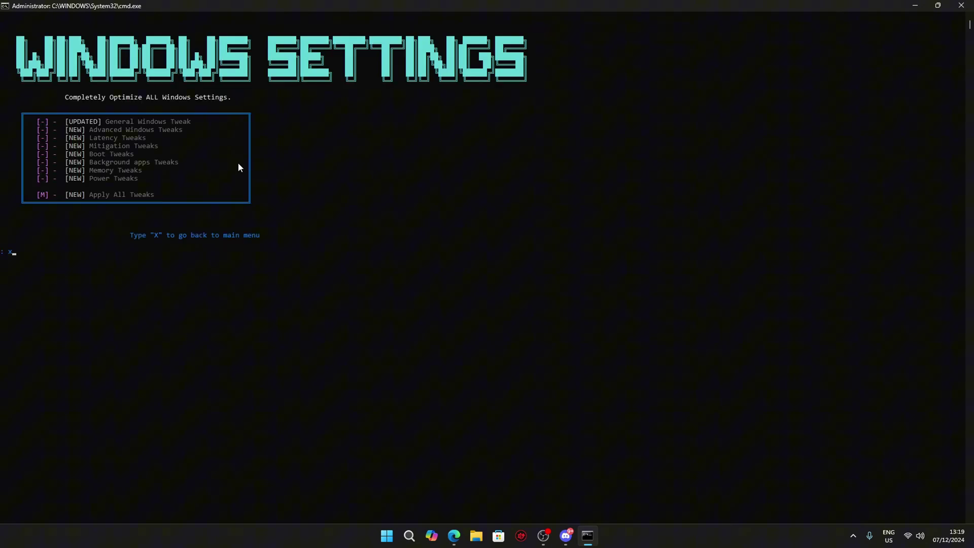
key("Return")
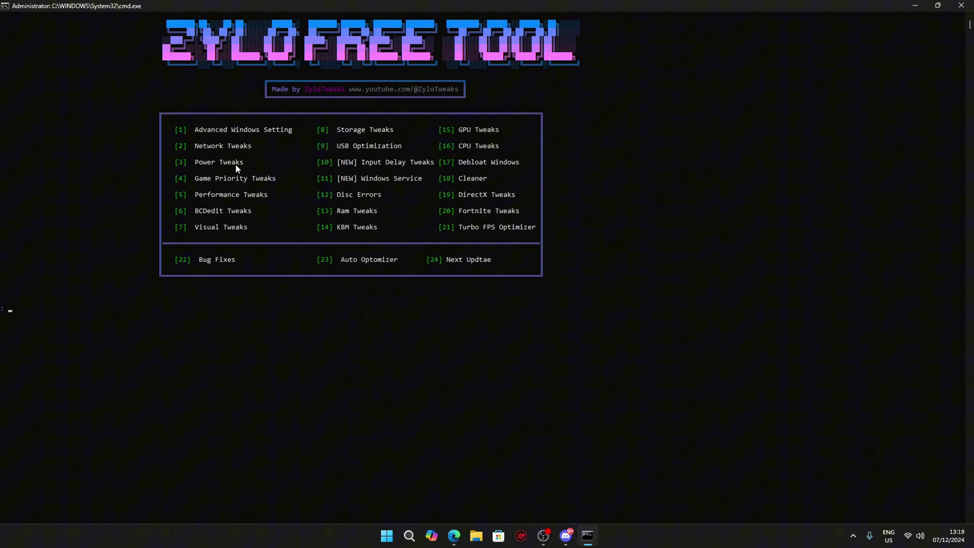
type("3")
key("Return")
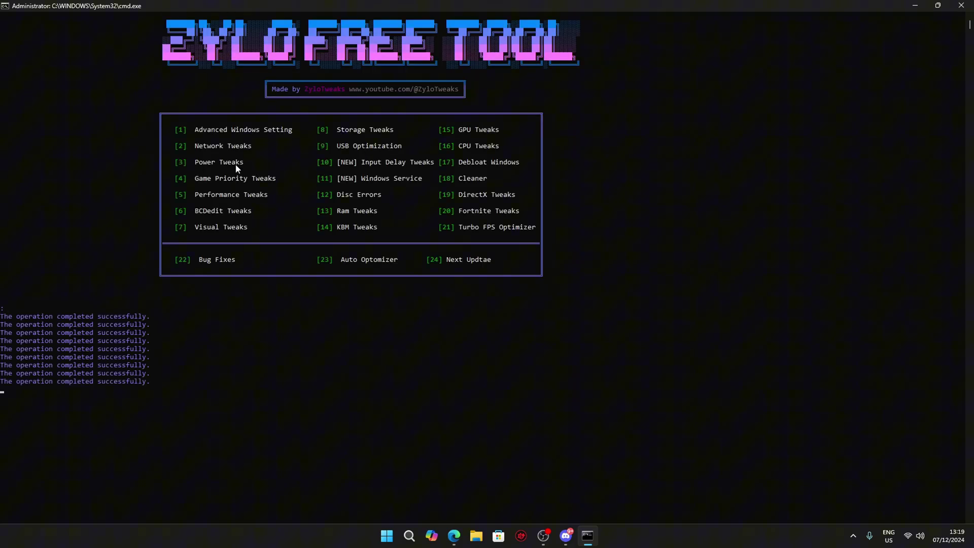
- From the main menu, choose 23 for Auto Optimizer and 1 for Fortnite optimization
key("Return")
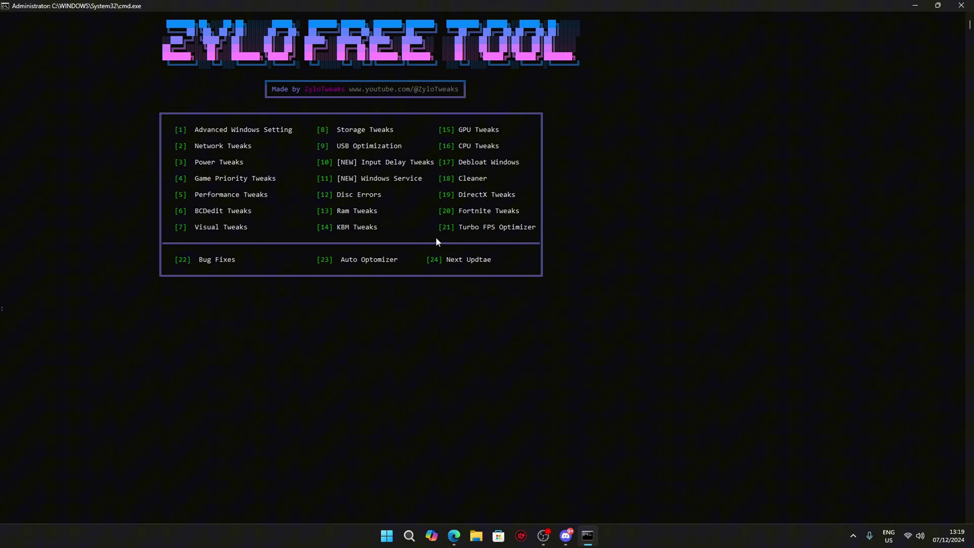
type("23")
key("Return")
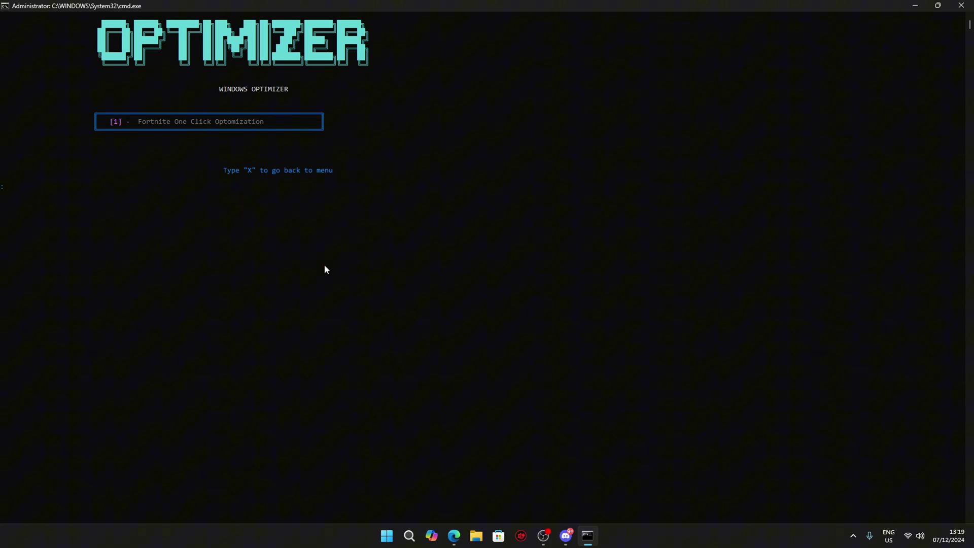
type("1")
key("Return")
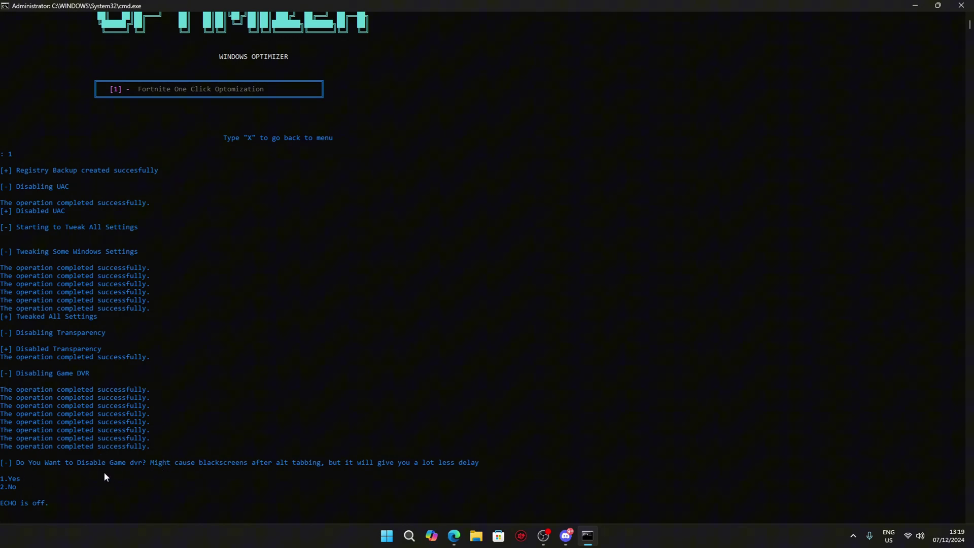
type("1")
- Answer 1 for Game DVR and diagnostics, y to overwrite CPCONCUR, and 2 for printing
key("Return")
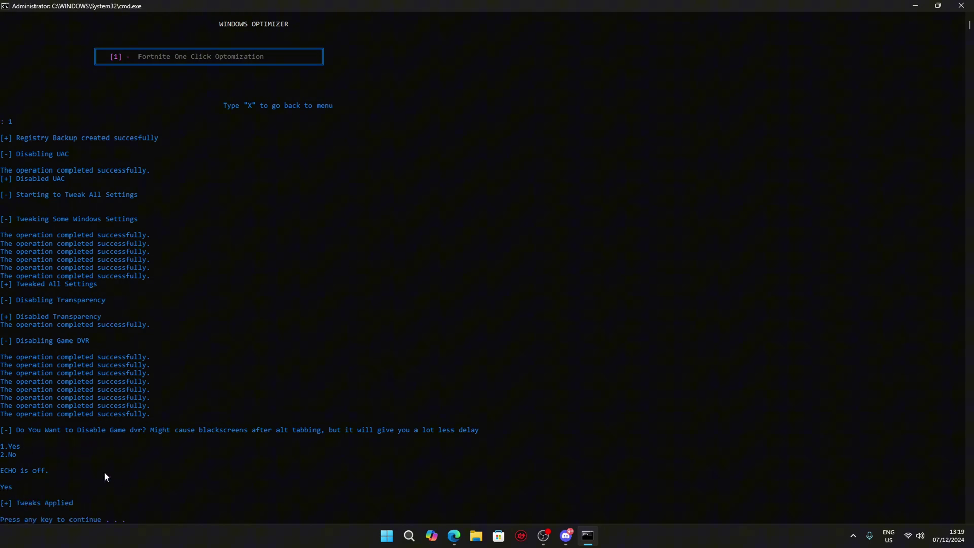
key("Return")
type("Y")
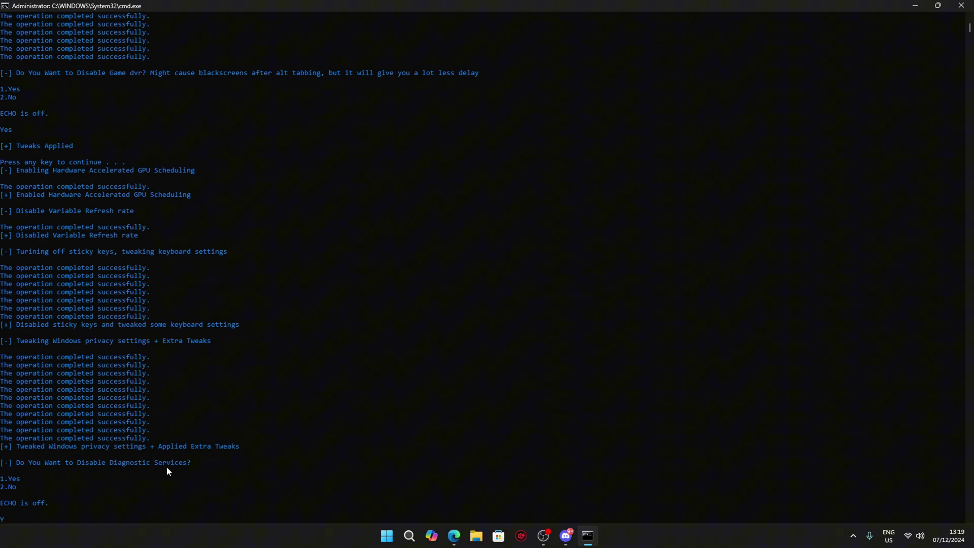
type("1")
key("Return")
key("Return")
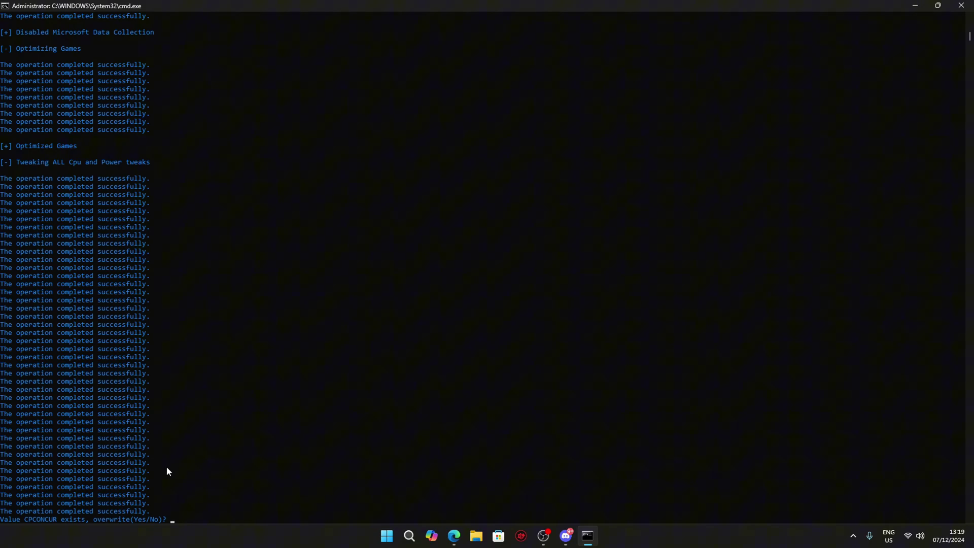
type("y")
key("Return")
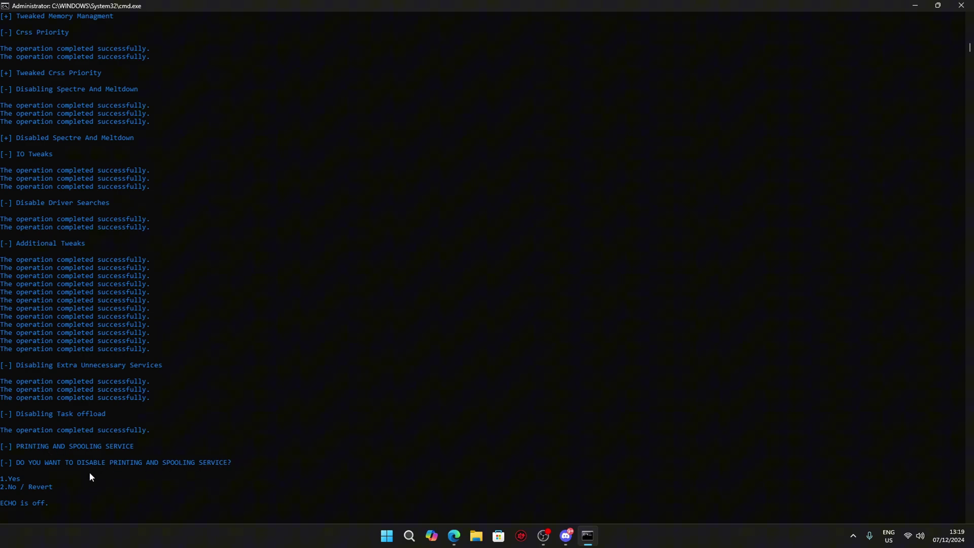
type("2")
key("Return")
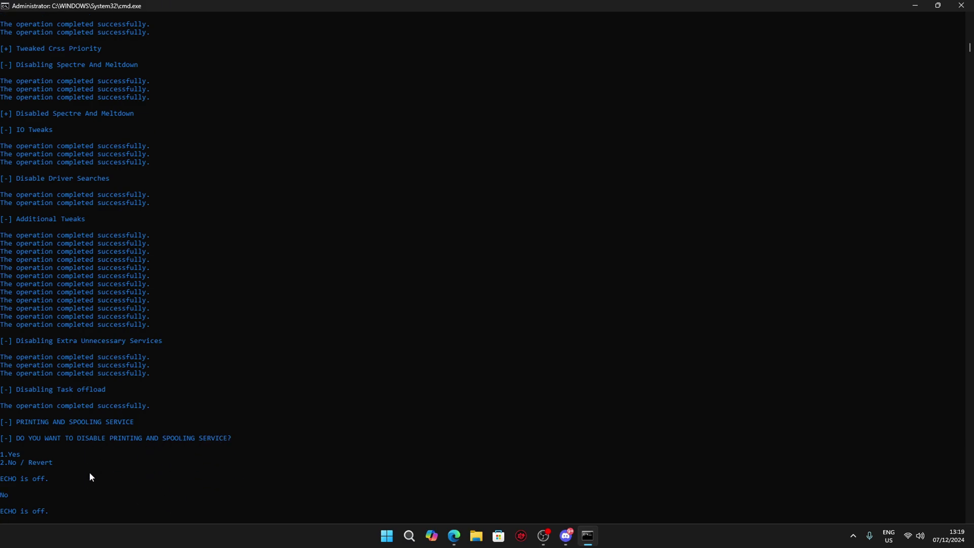
- Accept the Performance Options and Sound settings with OK as the script advances
key("Return")
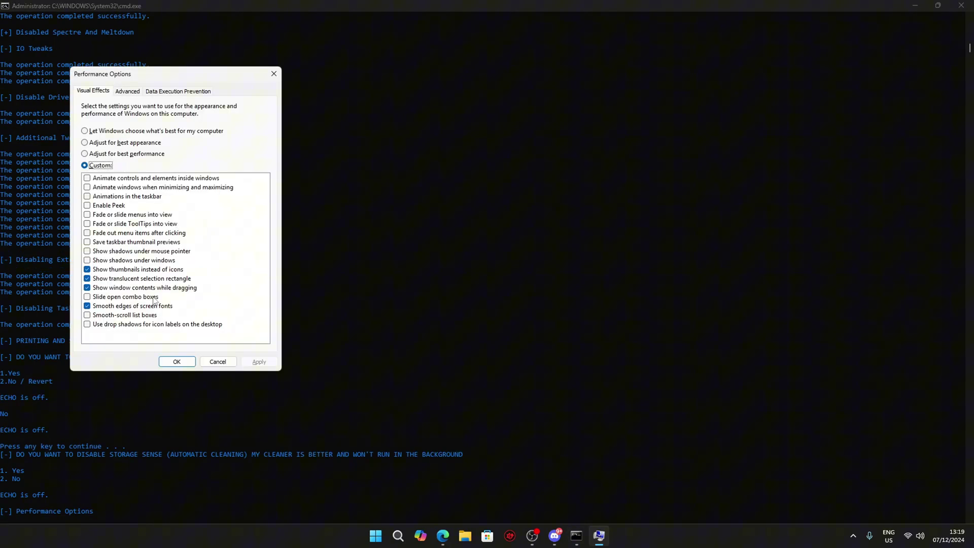
left_click(169, 361)
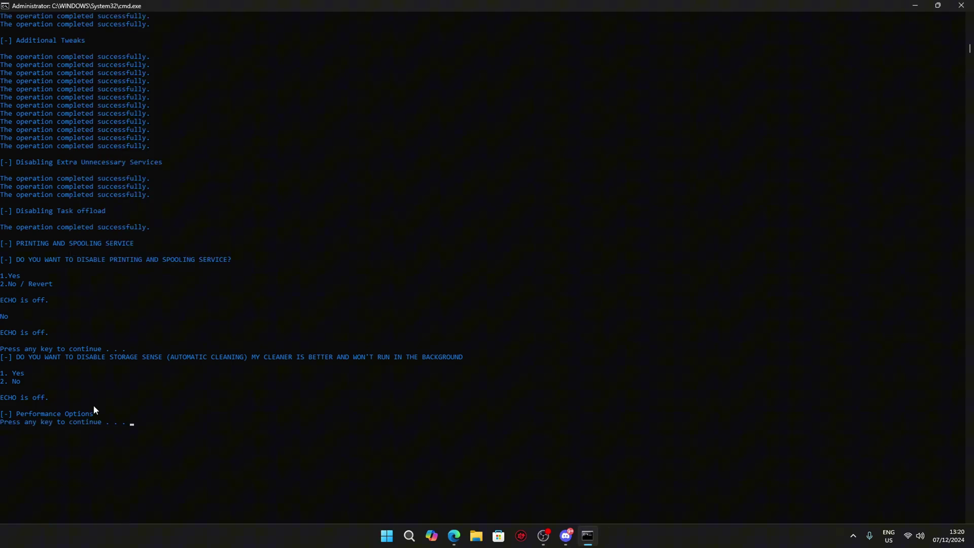
key("Return")
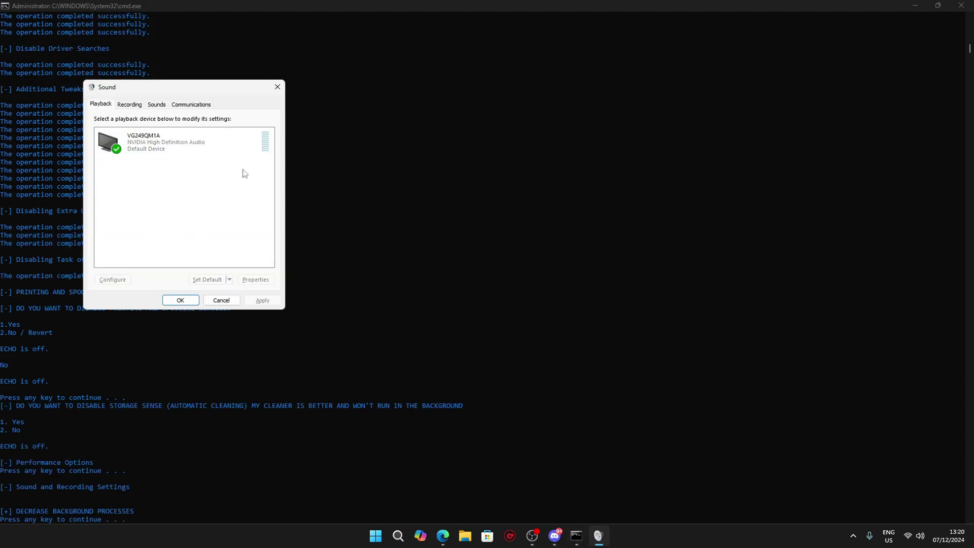
left_click(180, 302)
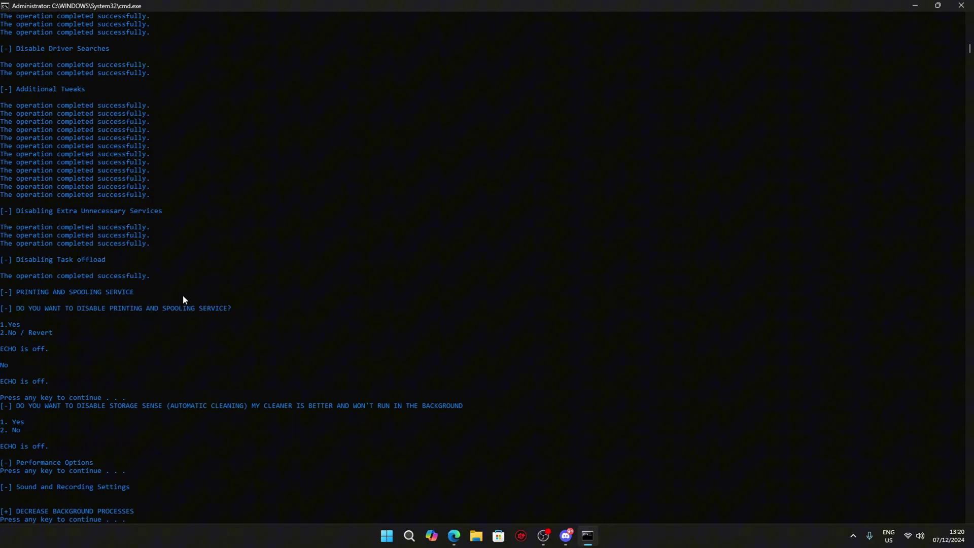
scroll(195, 345, "down", 6)
- View the Startup apps page in Task Manager, then close it so the script continues
key("Return")
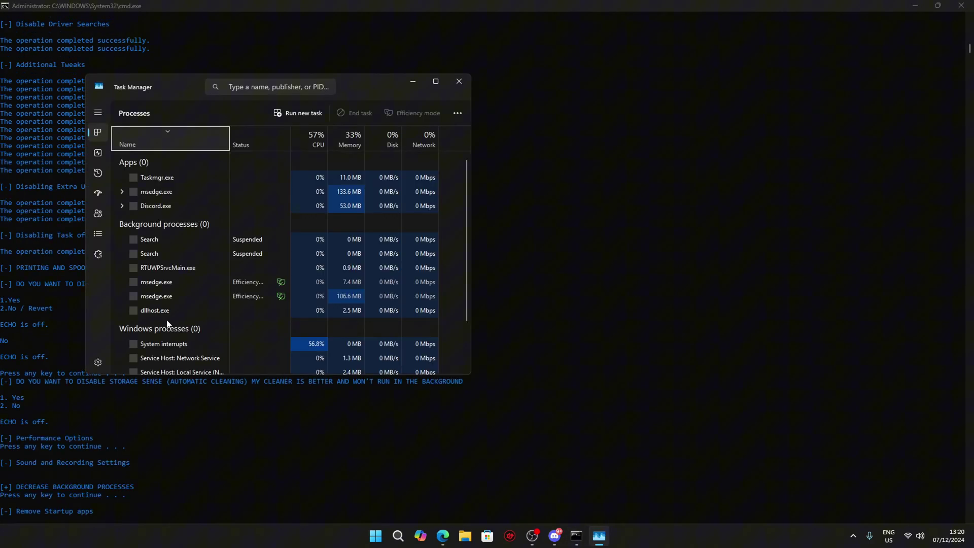
left_click(98, 153)
left_click(98, 193)
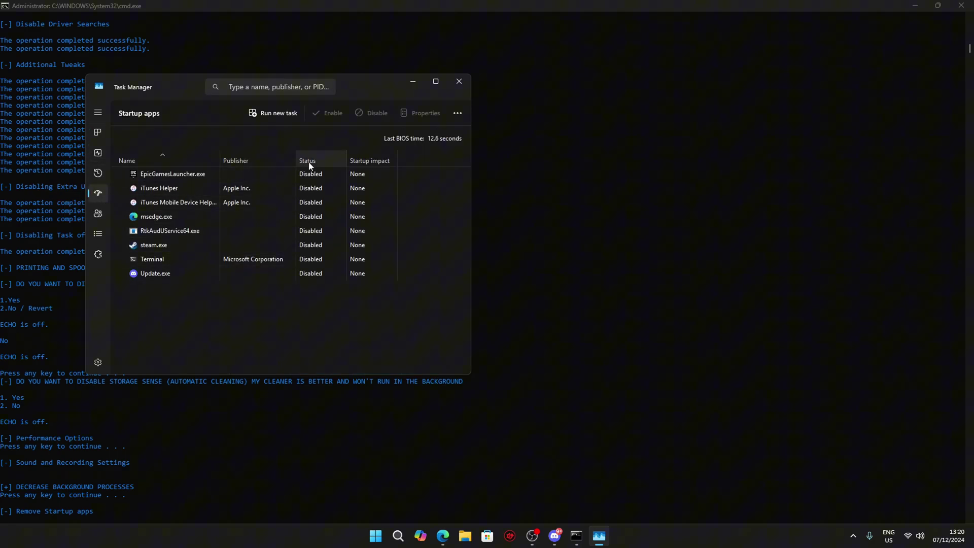
left_click(456, 82)
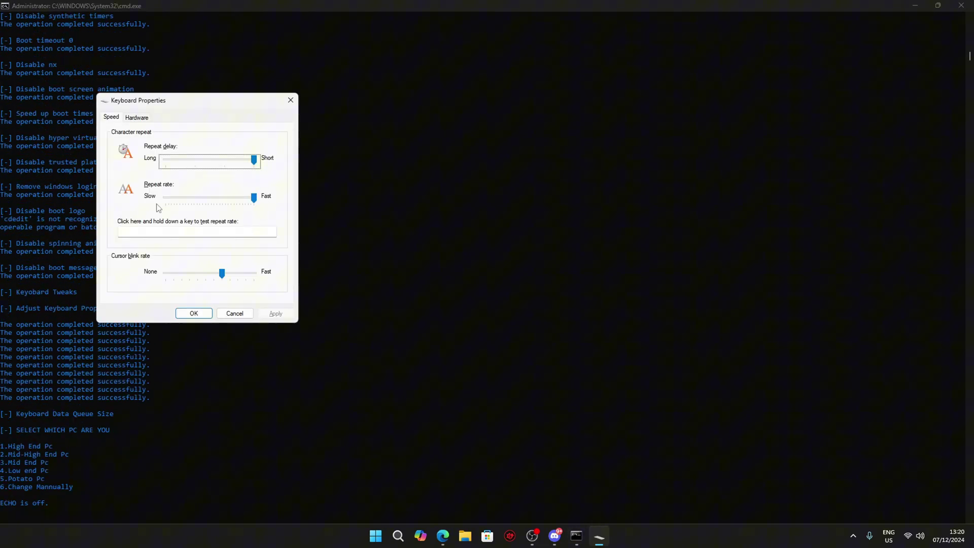
- Accept Keyboard Properties and choose 3 (Mid End Pc) for the keyboard queue size
left_click(194, 312)
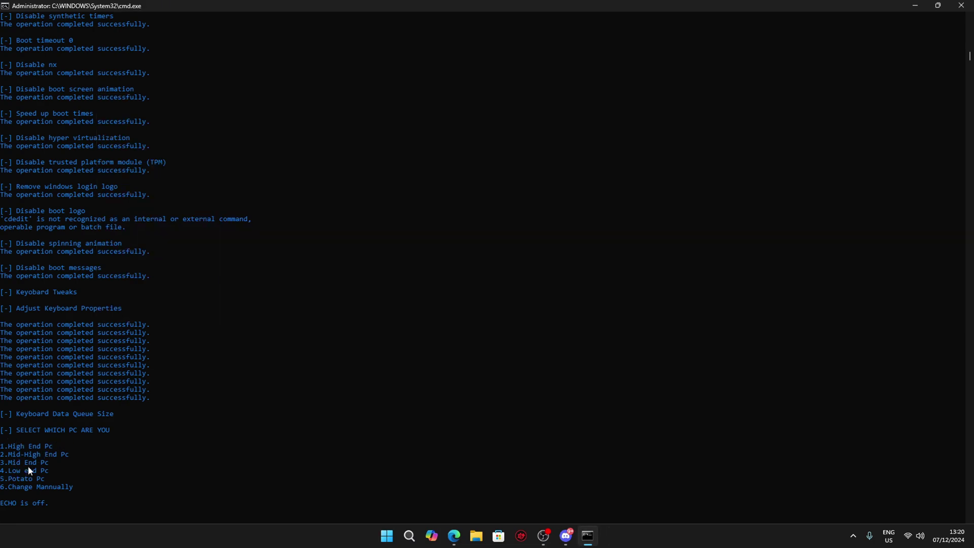
type("3")
key("Return")
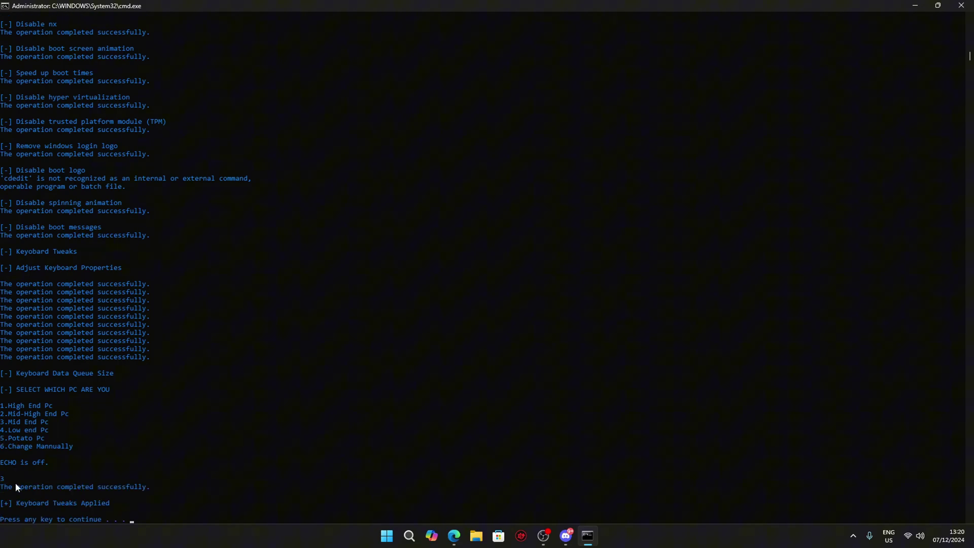
- Review the Mouse Properties tabs, accept them, and choose 3 (Mid End Pc) for mouse queue size
key("Return")
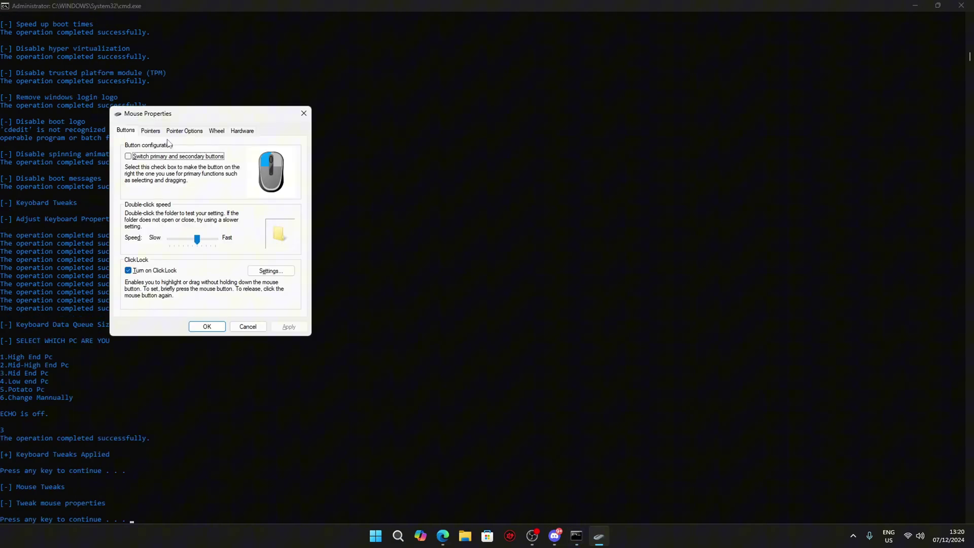
left_click(151, 130)
left_click(184, 130)
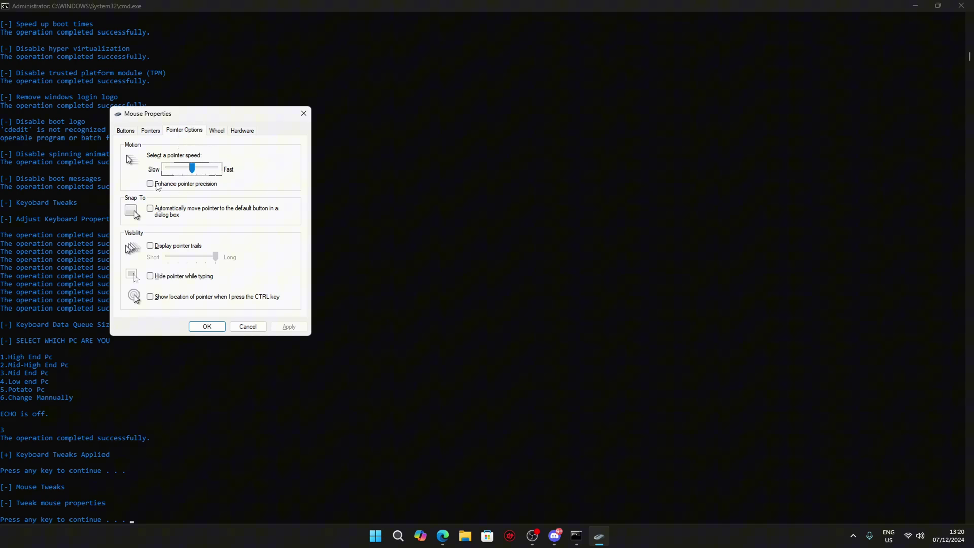
left_click(202, 322)
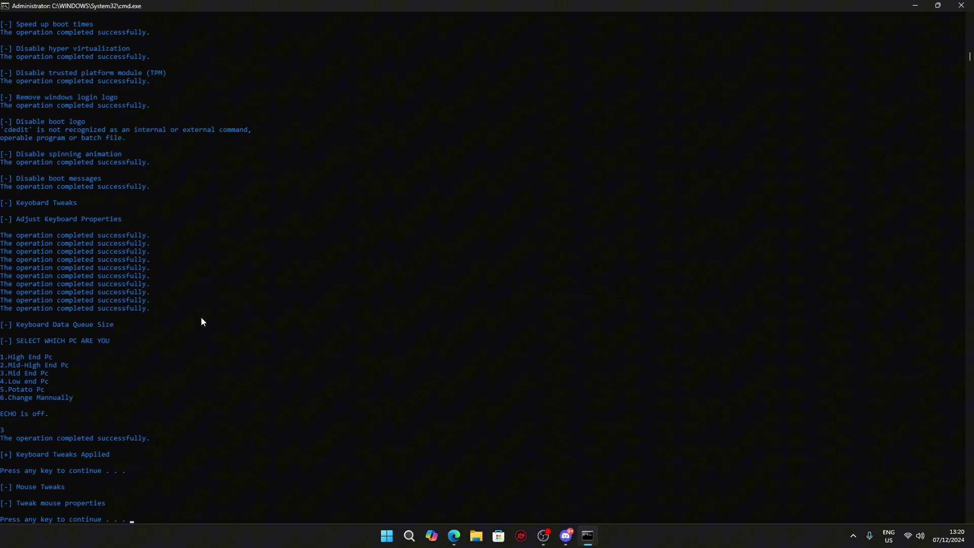
key("Return")
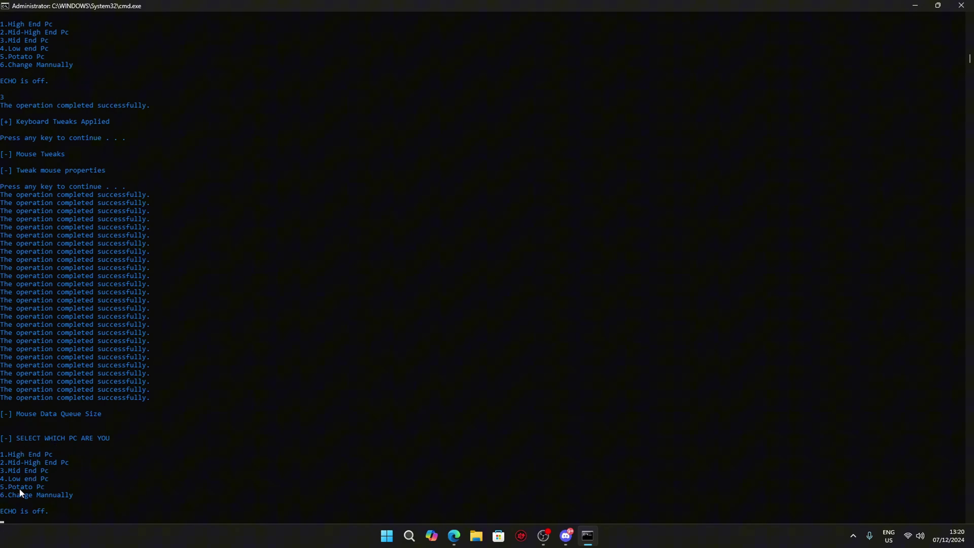
type("3")
key("Return")
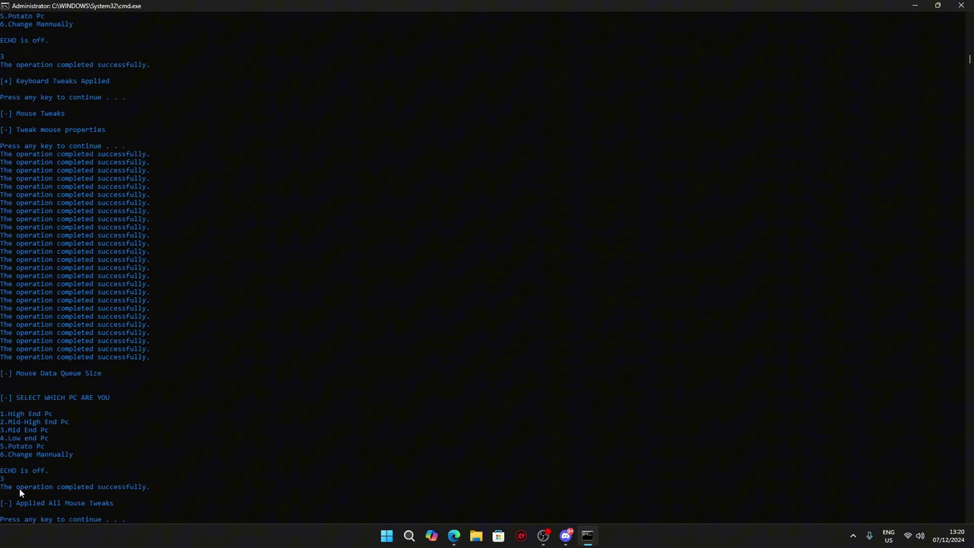
- Continue past the USB and remaining tweak prompts back to the Zylo Free Tool main menu
key("Return")
key("Return")
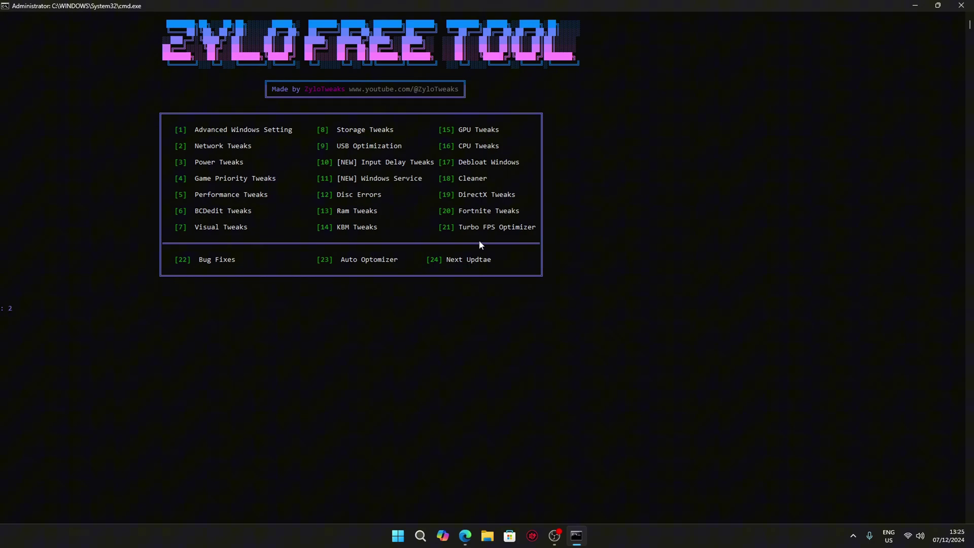
- Submit the store menu choice to open zylotweaks.bgng.io with its Standard and Pro utilities
key("Return")
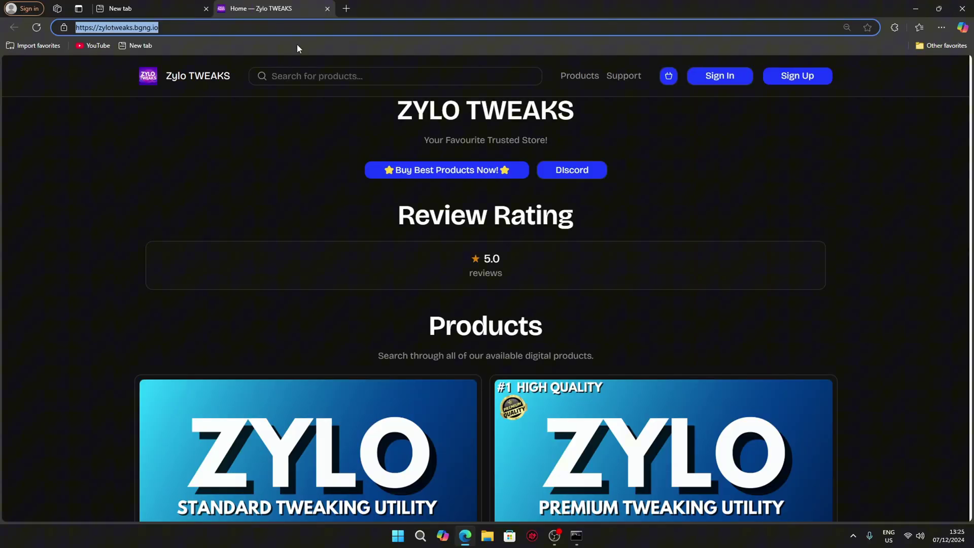
scroll(583, 382, "down", 4)
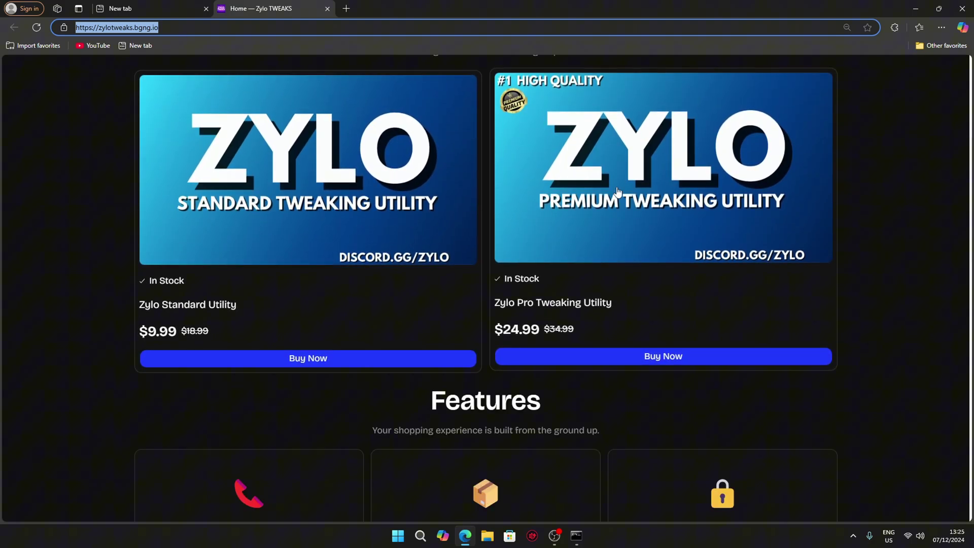
scroll(688, 242, "down", 6)
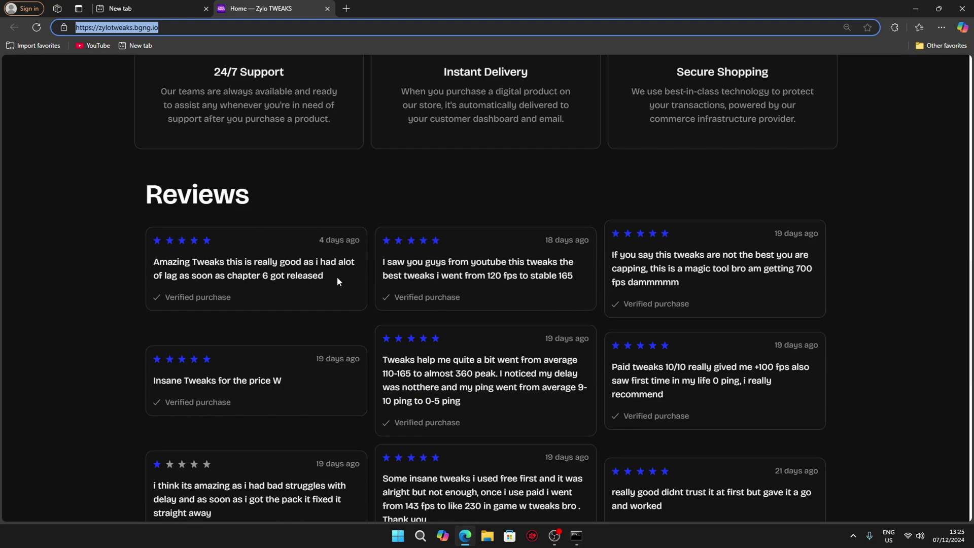
scroll(710, 410, "down", 4)
scroll(218, 487, "up", 7)
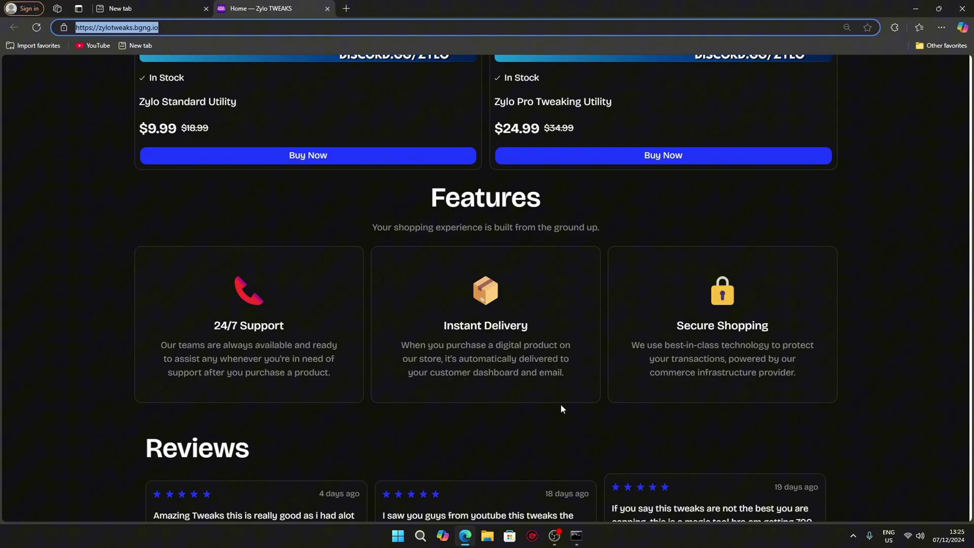
scroll(725, 117, "down", 5)
scroll(727, 118, "up", 7)
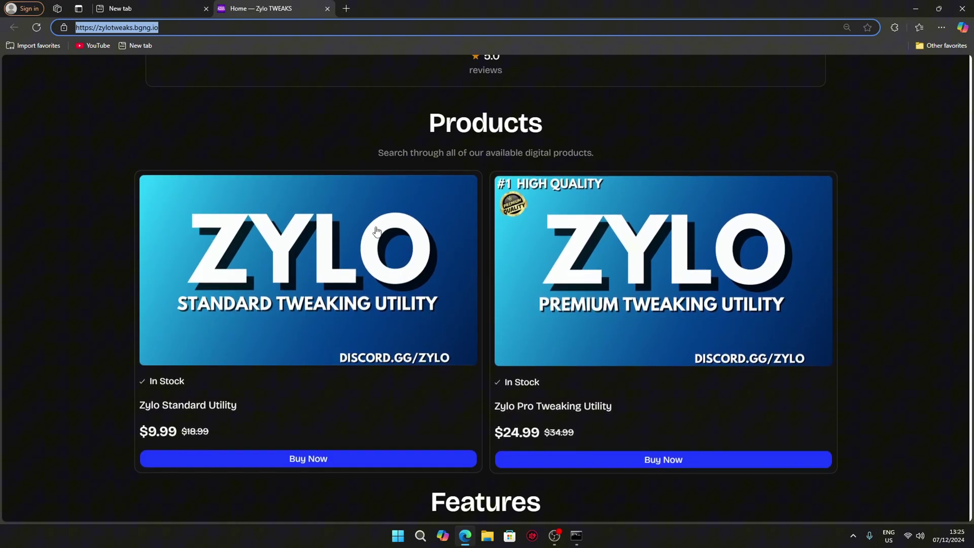
scroll(468, 425, "up", 1)
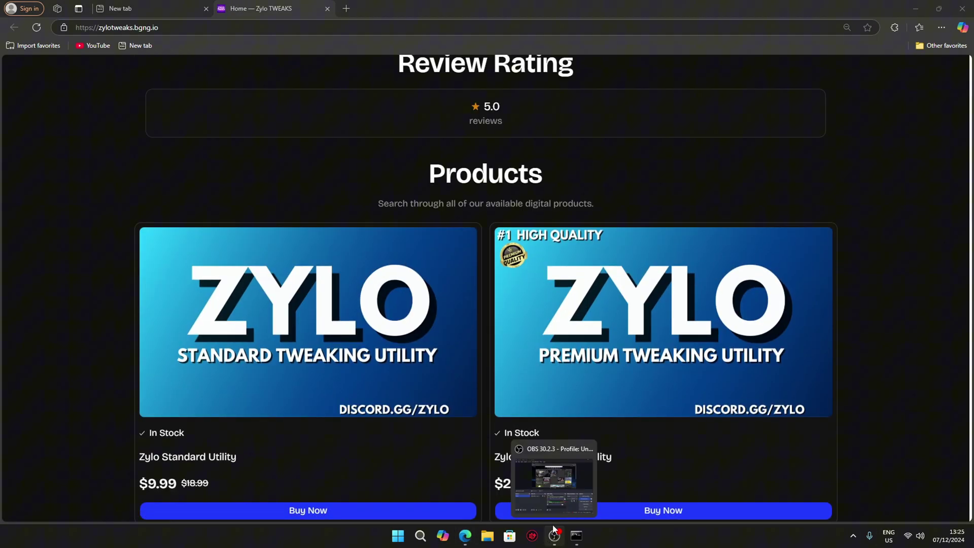